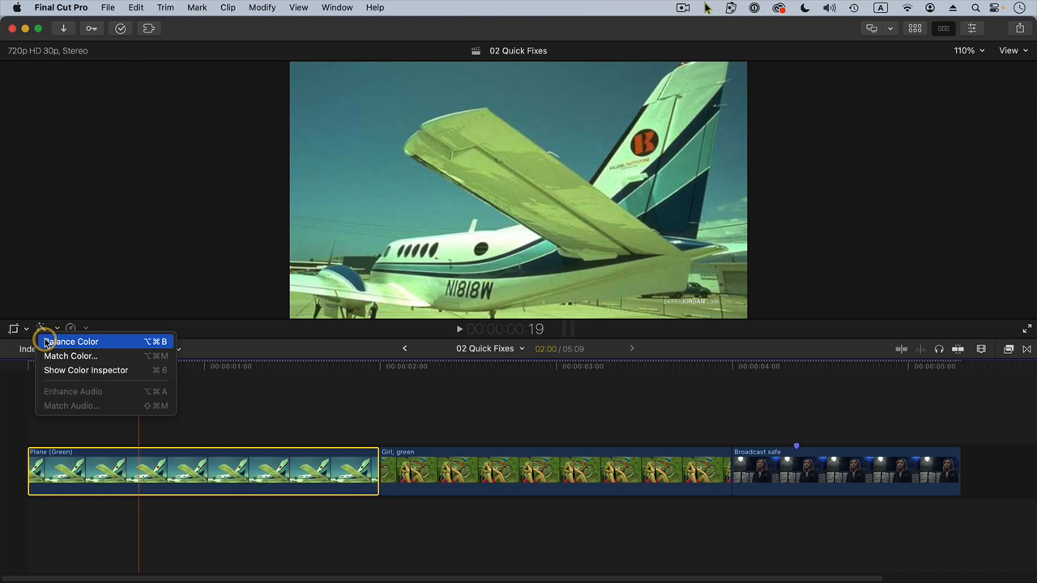
# - Apply Balance Color to the Plane (Green) clip using the White Balance method, sampling the white fuselage below the tail
pyautogui.click(44, 341)
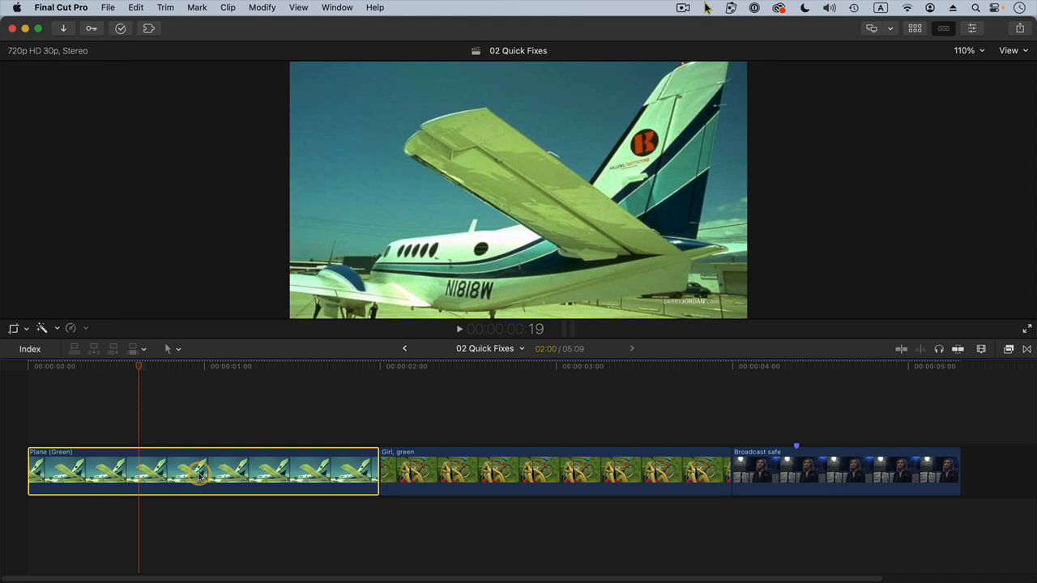
pyautogui.press('super+6')
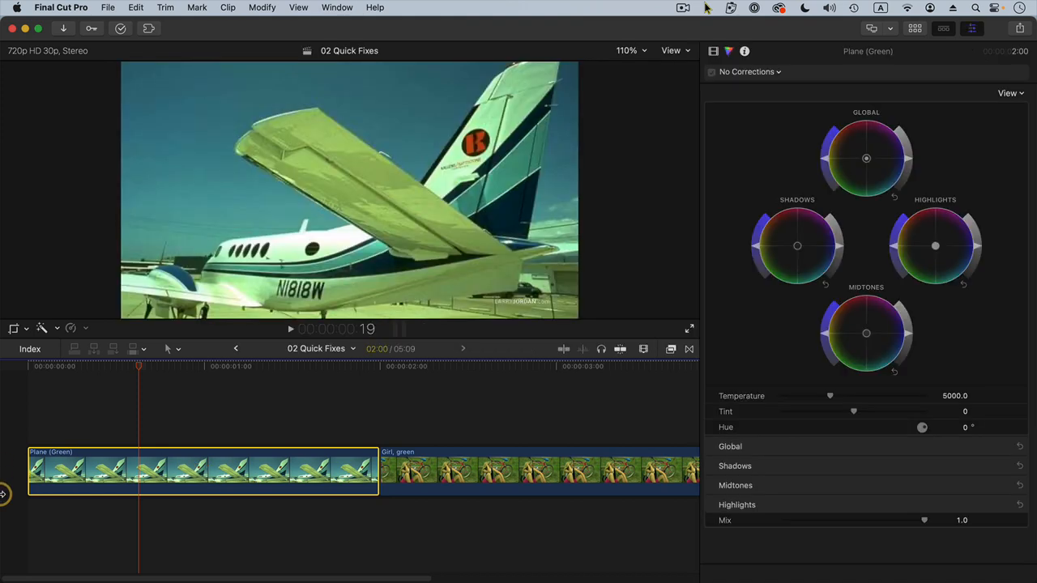
pyautogui.click(713, 54)
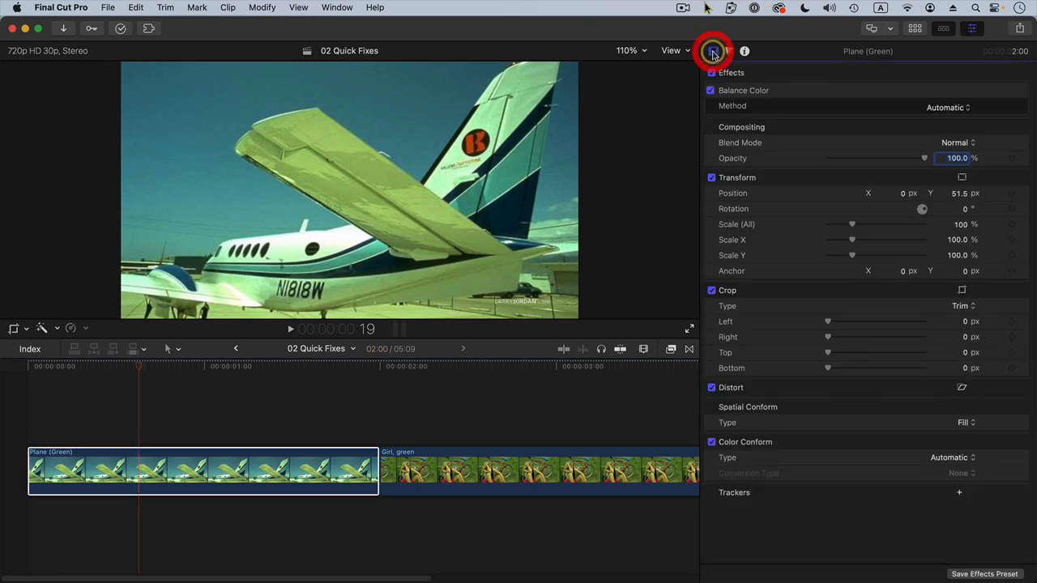
pyautogui.click(783, 91)
pyautogui.click(945, 107)
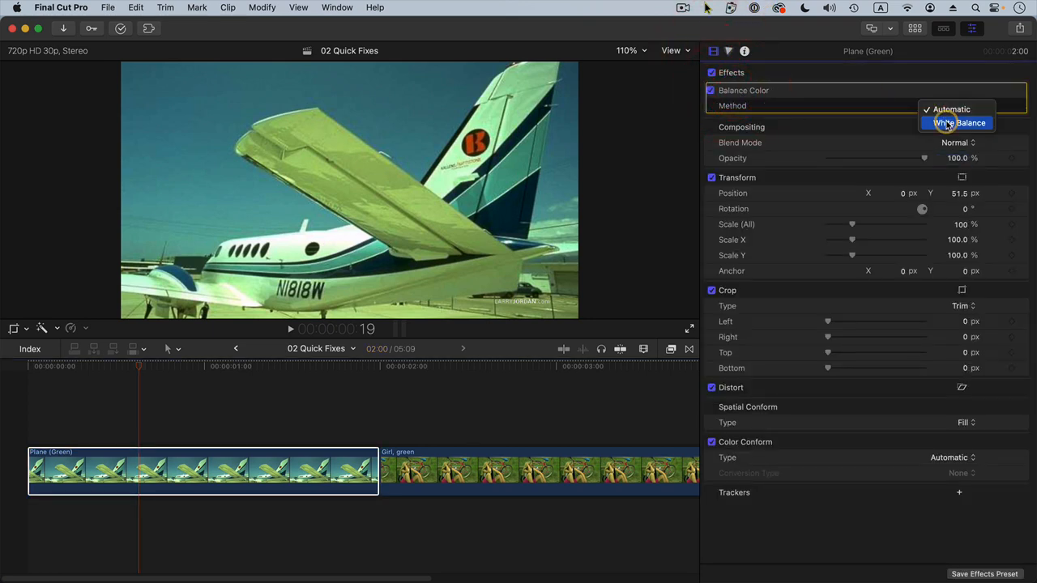
pyautogui.click(947, 123)
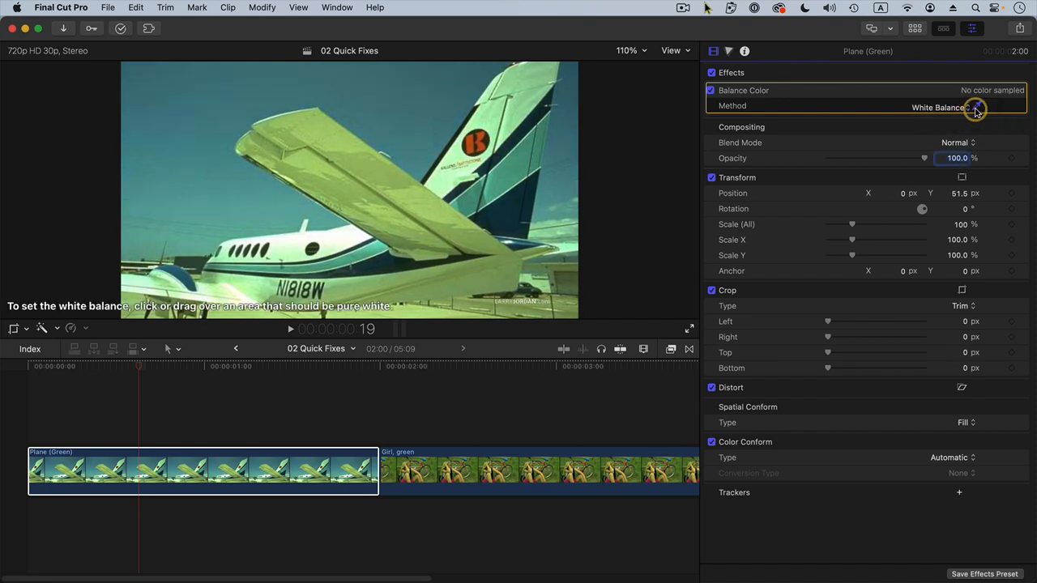
pyautogui.click(475, 277)
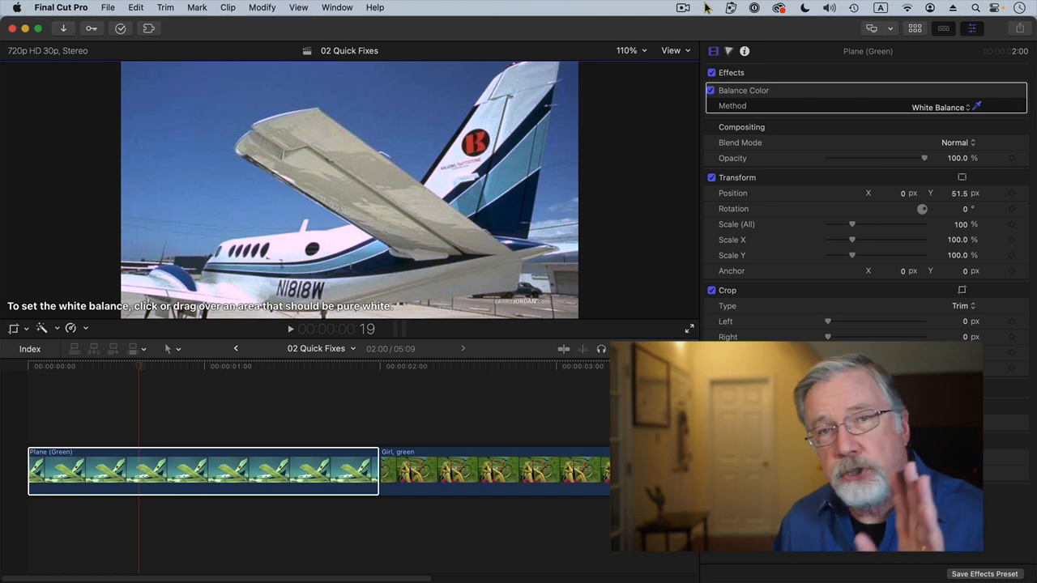
# - Select the Girl, green clip with the playhead at 2:24 and apply Balance Color to it
pyautogui.click(523, 369)
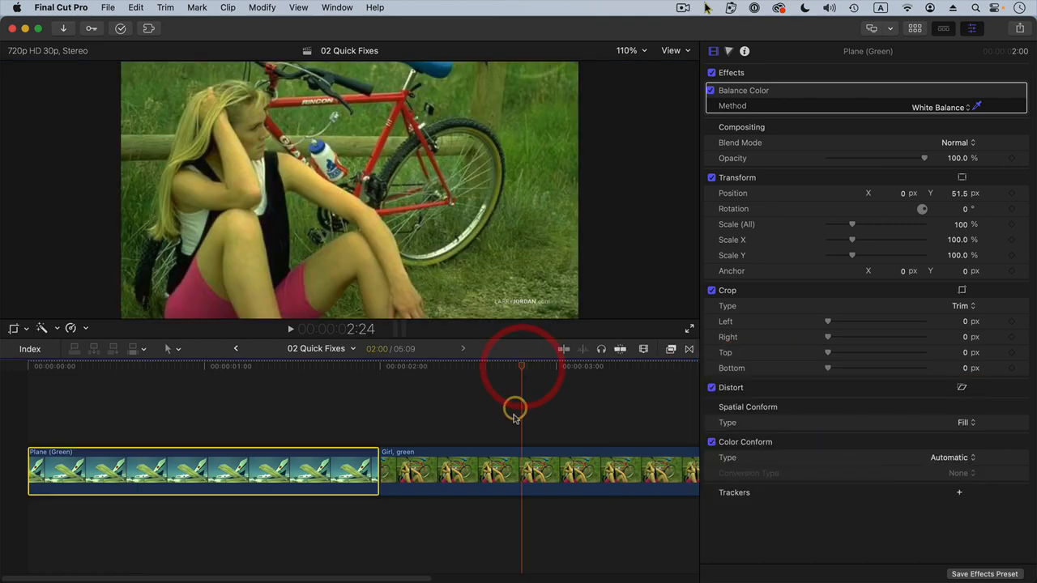
pyautogui.click(509, 454)
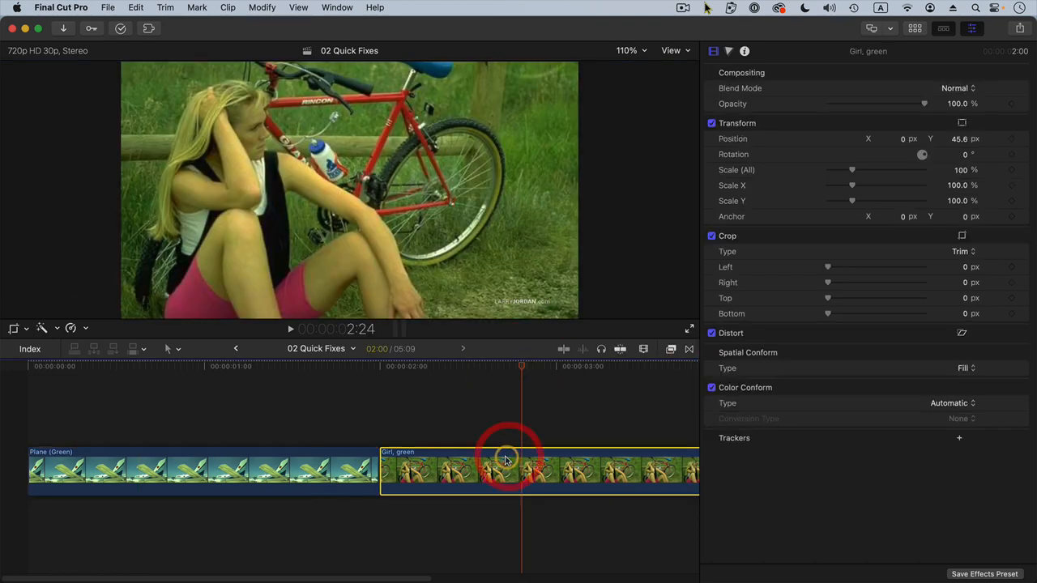
pyautogui.hotkey('shift', 'z')
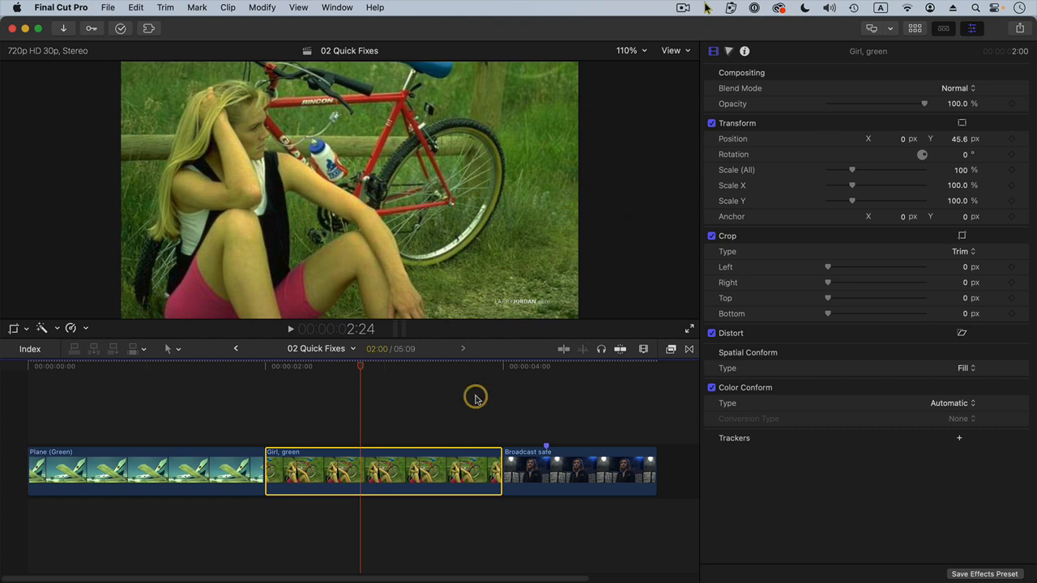
pyautogui.click(40, 330)
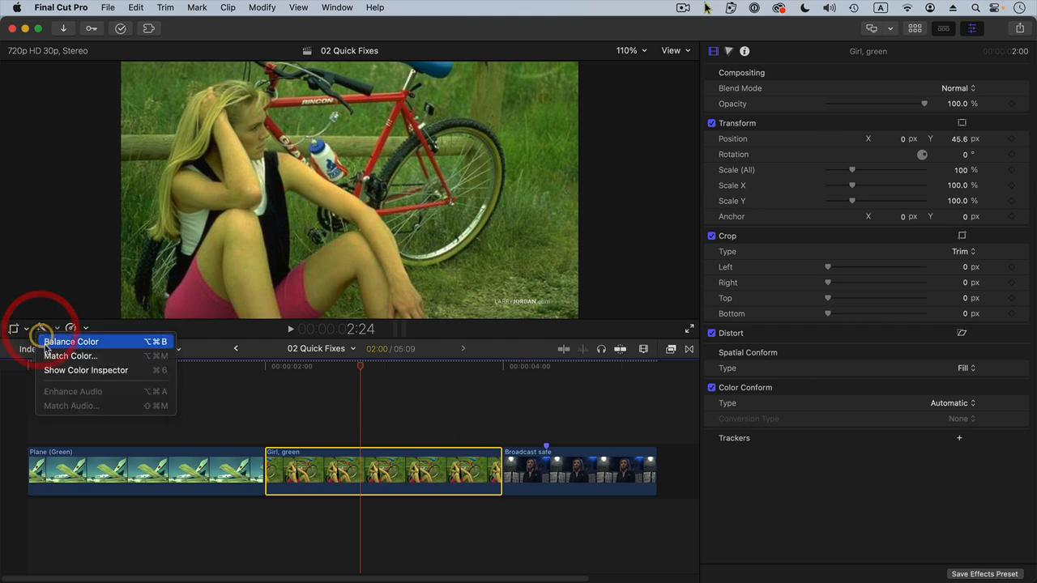
pyautogui.click(44, 342)
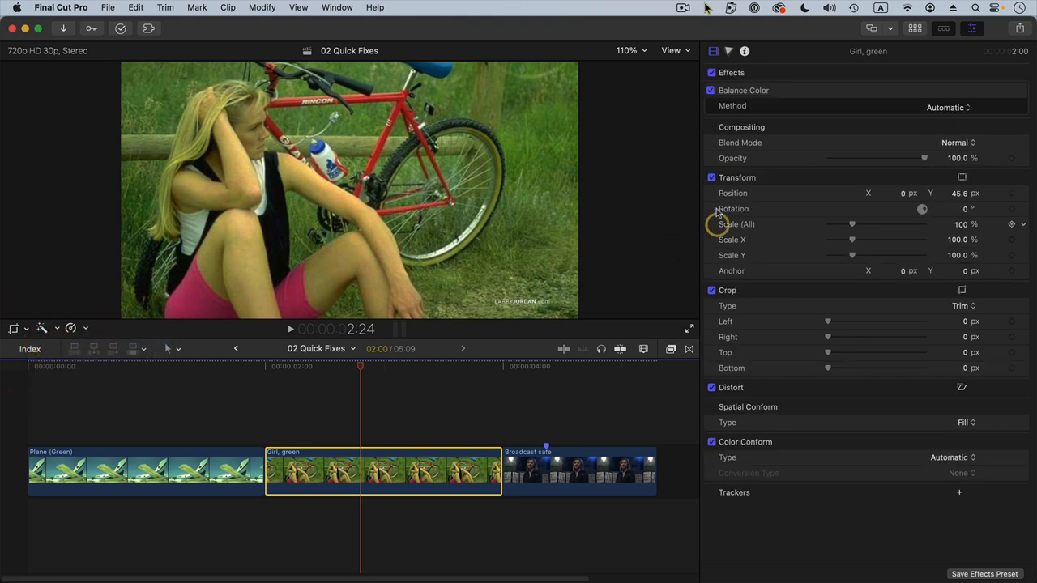
# - Set the Girl, green clip's Balance Color method to White Balance and sample the woman's white shirt as pure white
pyautogui.click(744, 90)
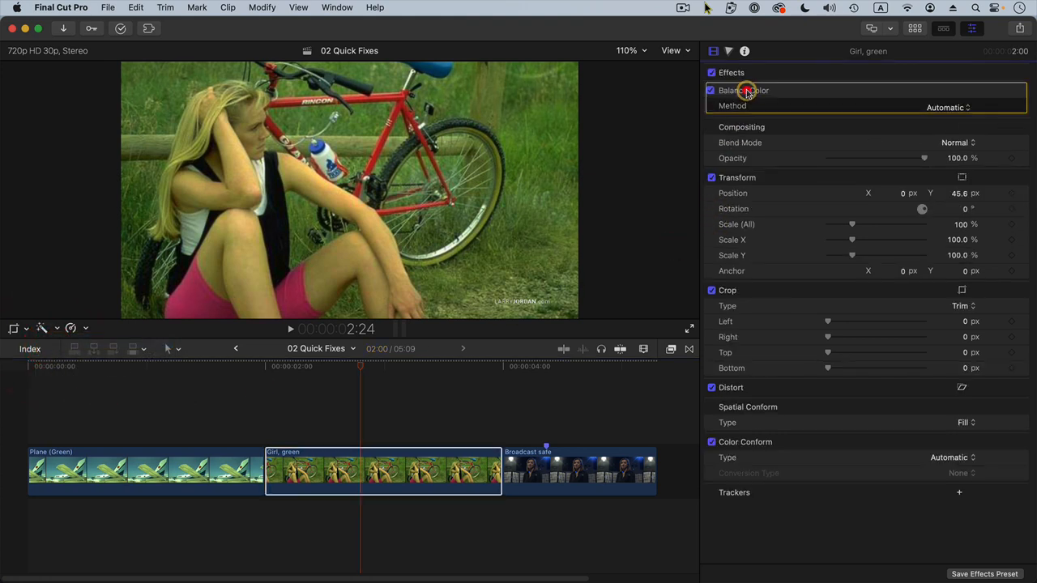
pyautogui.click(949, 107)
pyautogui.click(954, 122)
pyautogui.click(978, 109)
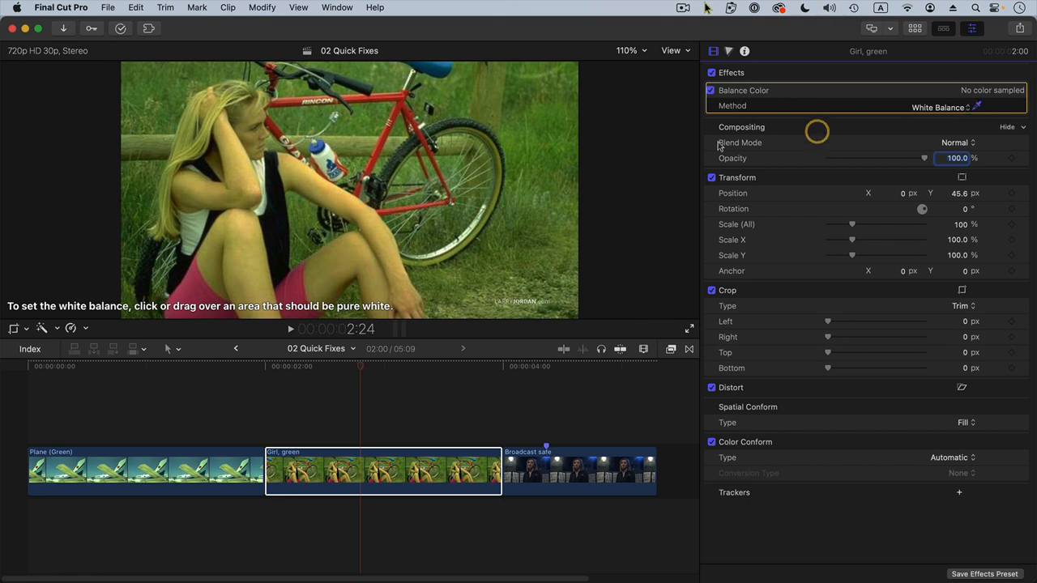
pyautogui.click(194, 235)
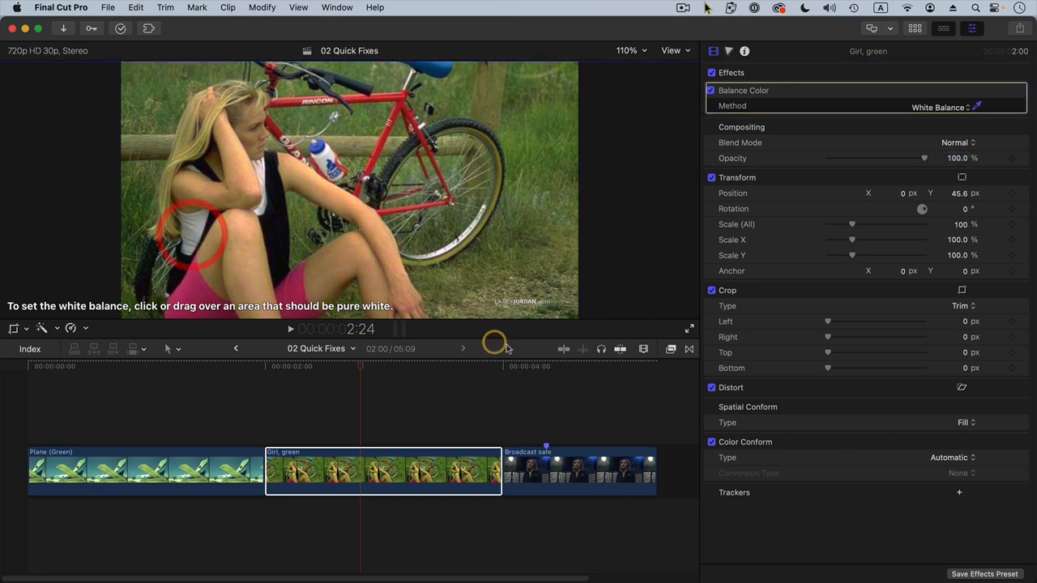
# - Toggle Balance Color off and on to compare the Girl, green clip before and after correction
pyautogui.click(712, 91)
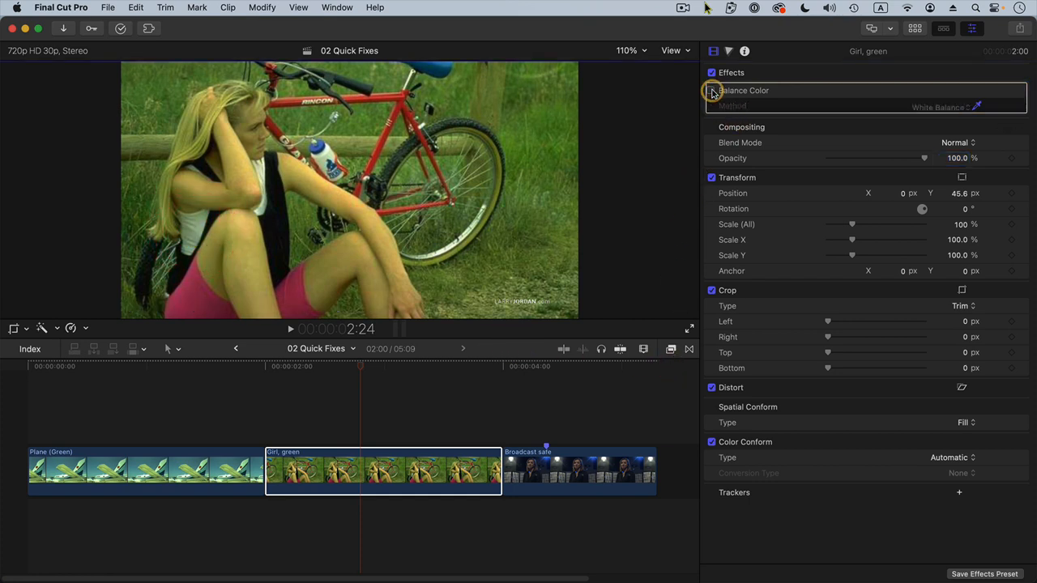
pyautogui.click(711, 91)
pyautogui.click(711, 91)
pyautogui.click(711, 91)
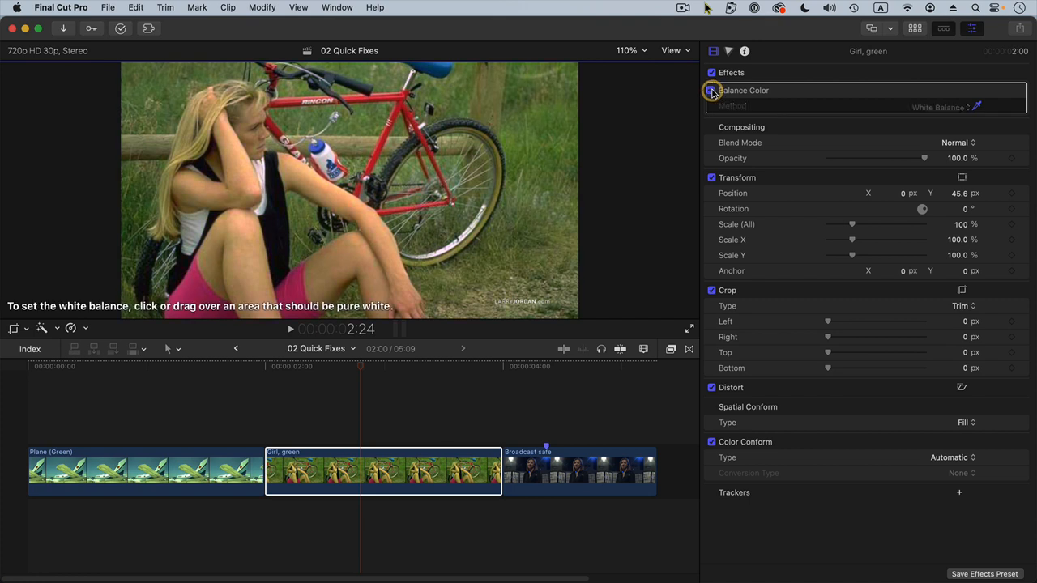
# - Trim the Broadcast safe clip at 4:11 to a small patch of neck skin, about 1030 px left, 771 right, 667 top and 236 bottom
pyautogui.click(532, 363)
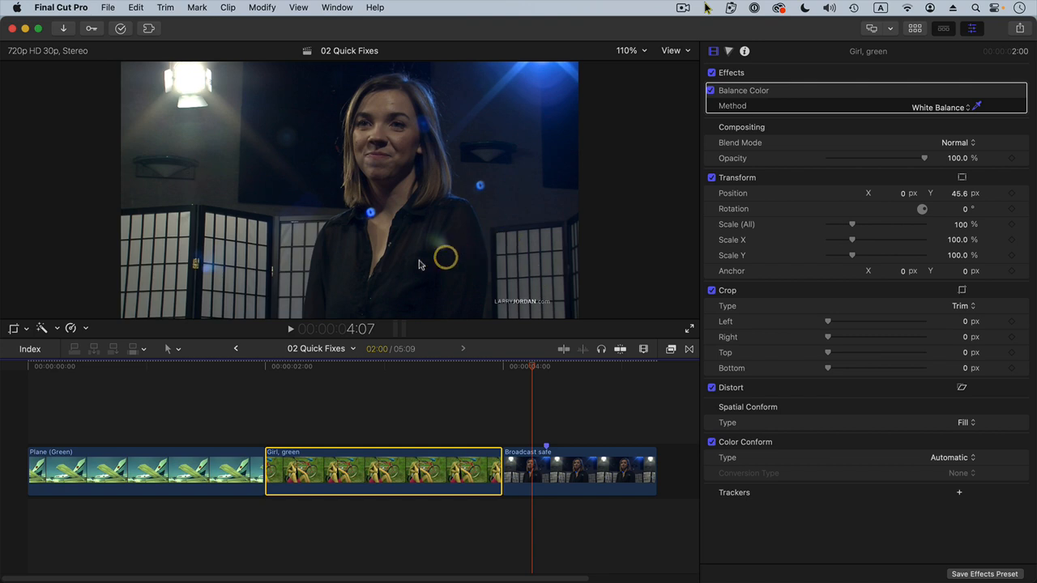
pyautogui.click(14, 330)
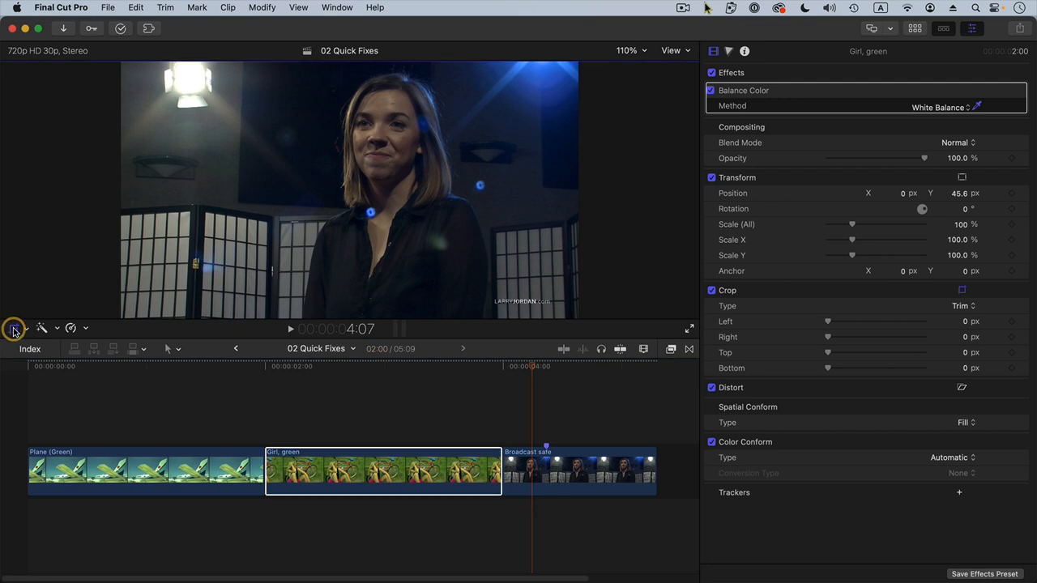
pyautogui.click(555, 463)
pyautogui.click(544, 367)
pyautogui.moveTo(544, 367); pyautogui.dragTo(548, 368)
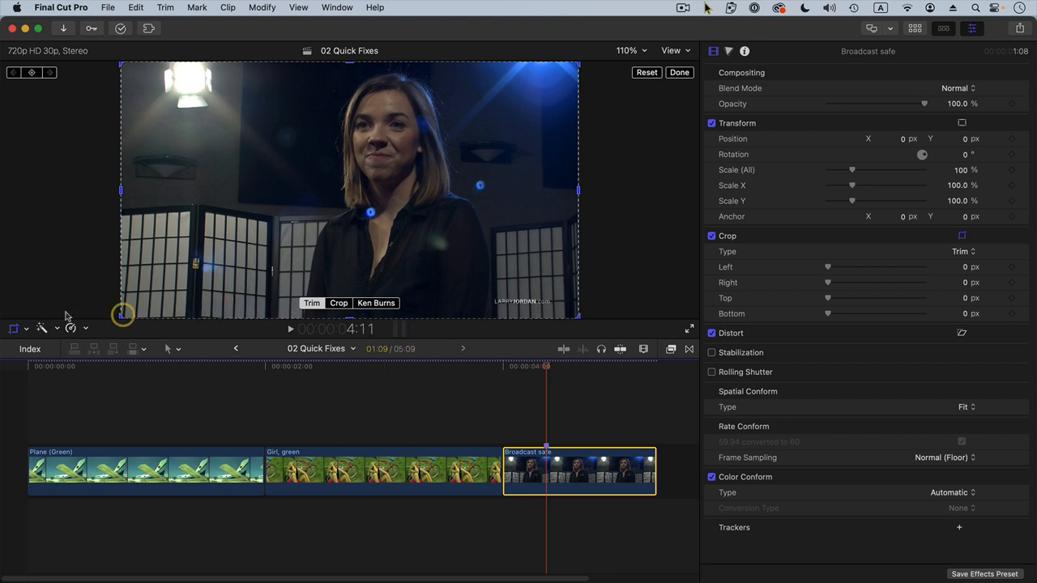
pyautogui.click(23, 329)
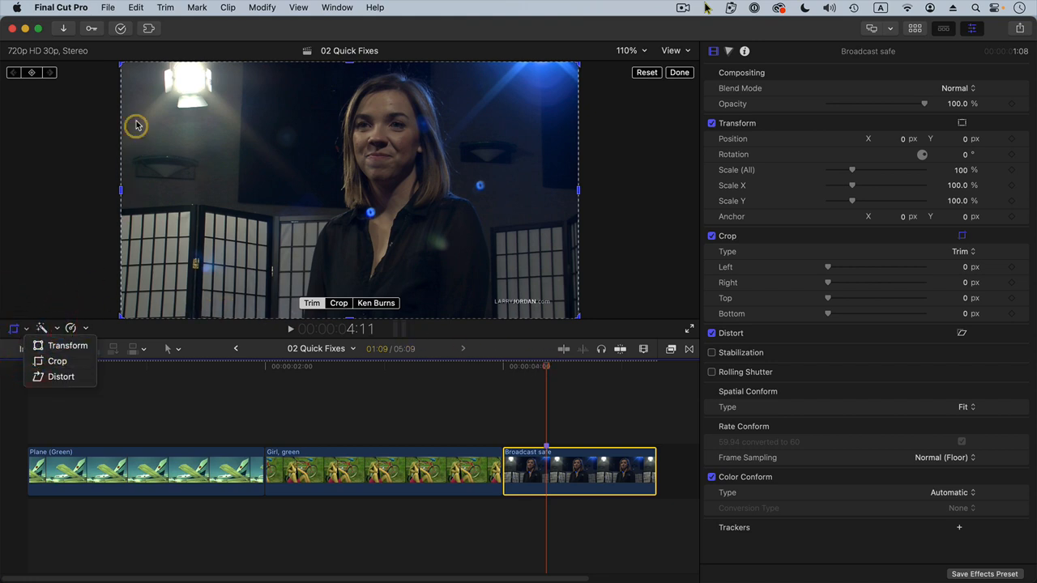
pyautogui.click(121, 68)
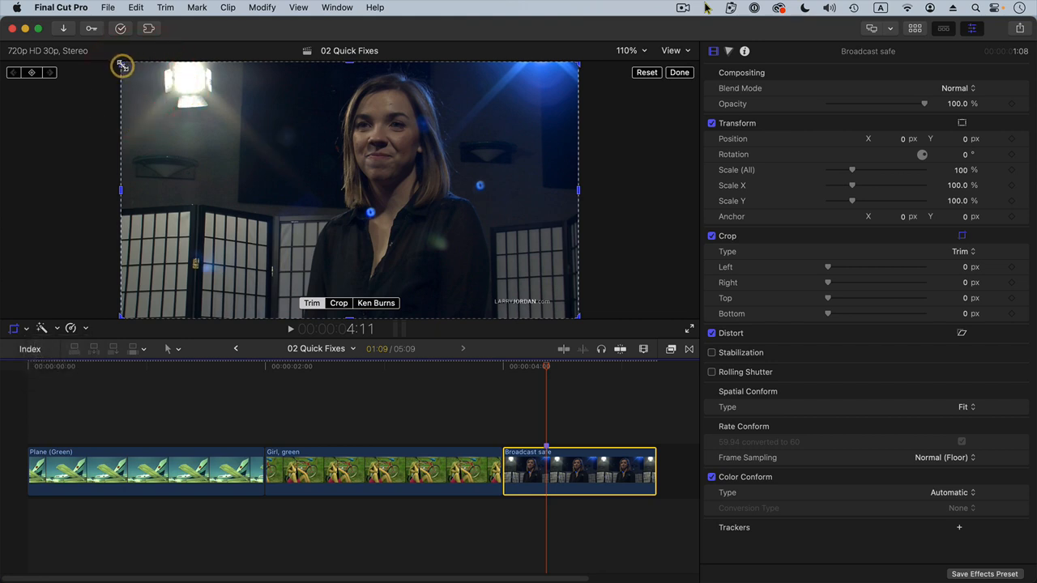
pyautogui.moveTo(119, 64); pyautogui.dragTo(368, 221)
pyautogui.moveTo(580, 327); pyautogui.dragTo(395, 263)
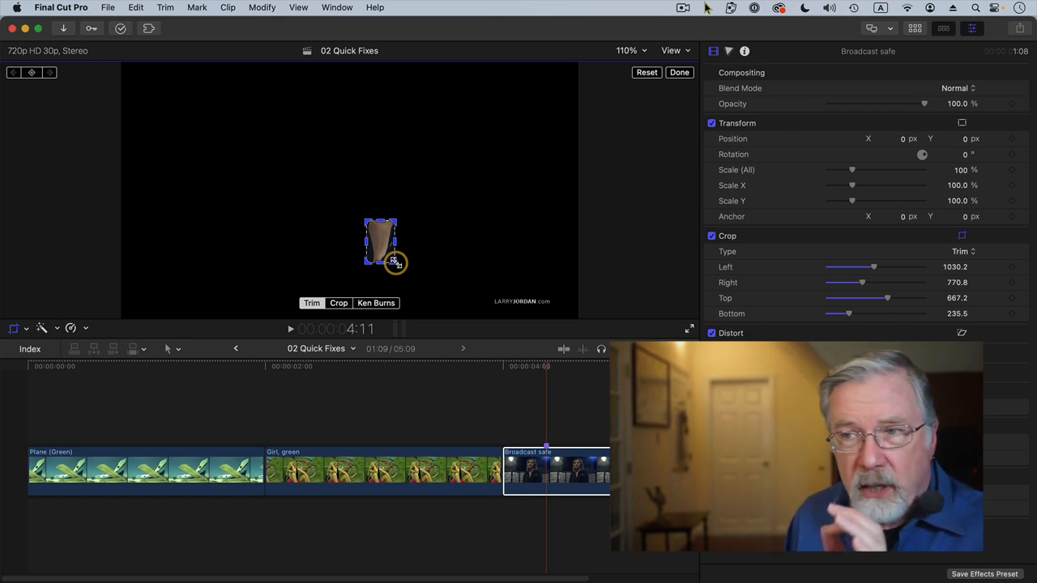
# - Display the video scopes and set the Broadcast safe clip's color wheels Hue to 10° to align skin tone on the vectorscope
pyautogui.press('super+7')
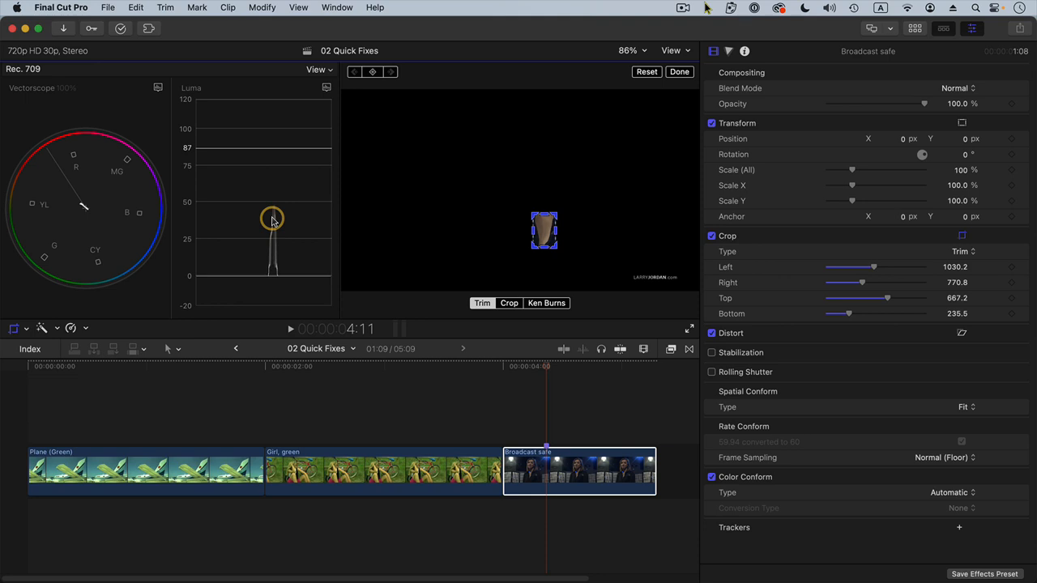
pyautogui.click(728, 52)
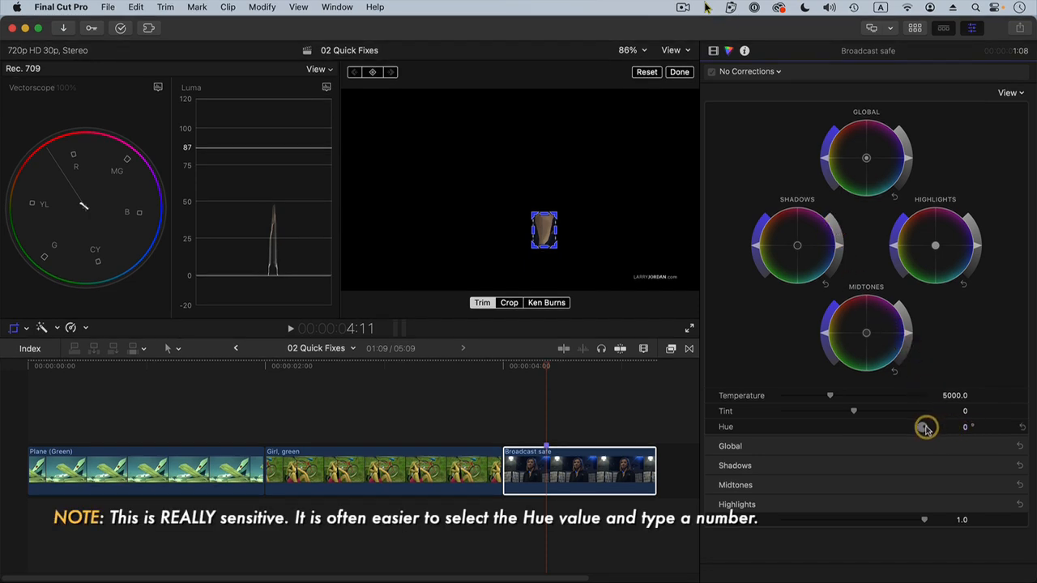
pyautogui.moveTo(923, 428); pyautogui.dragTo(891, 451)
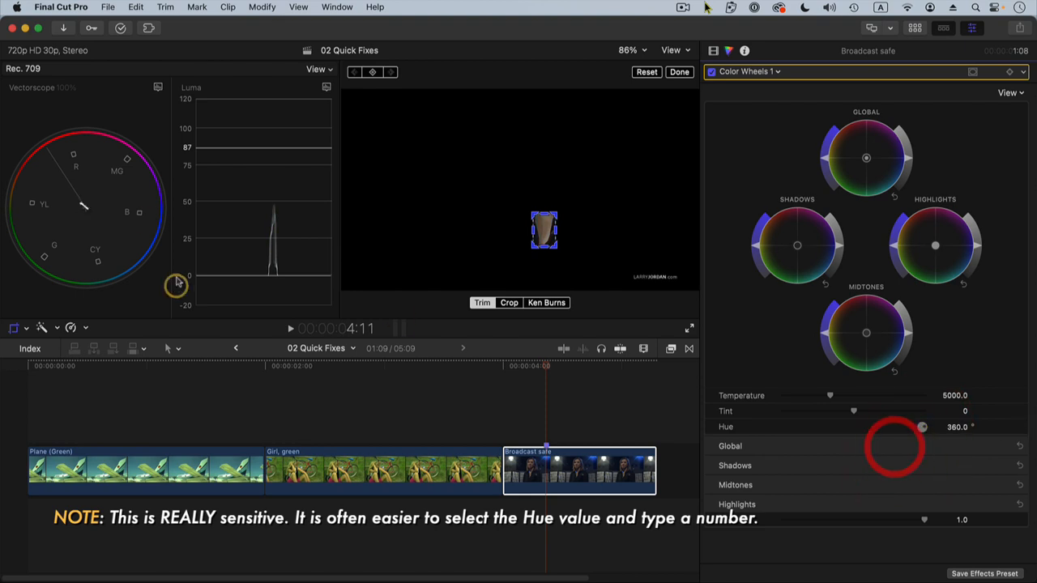
pyautogui.click(961, 429)
pyautogui.write('9')
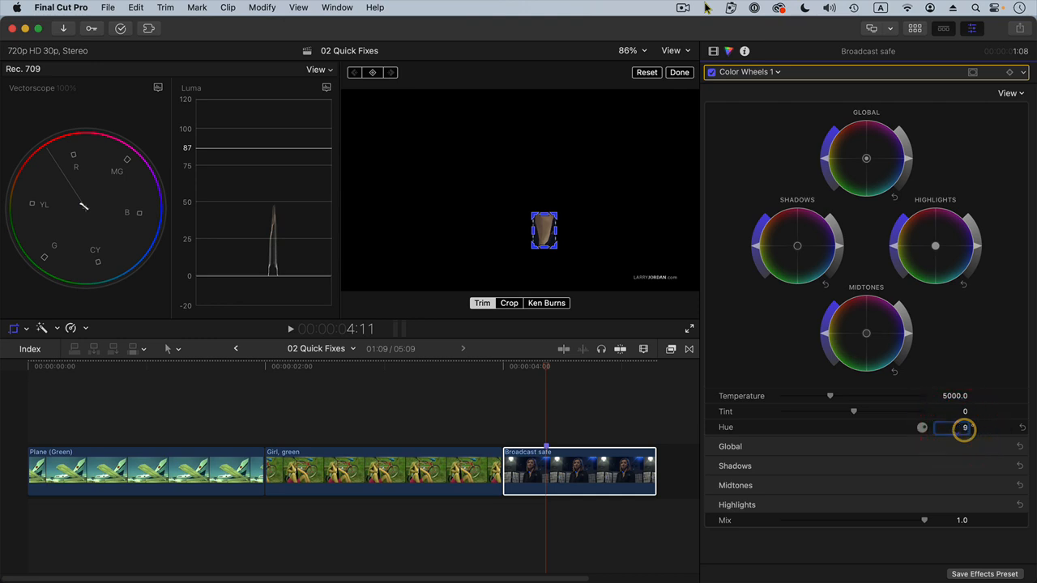
pyautogui.press('Tab')
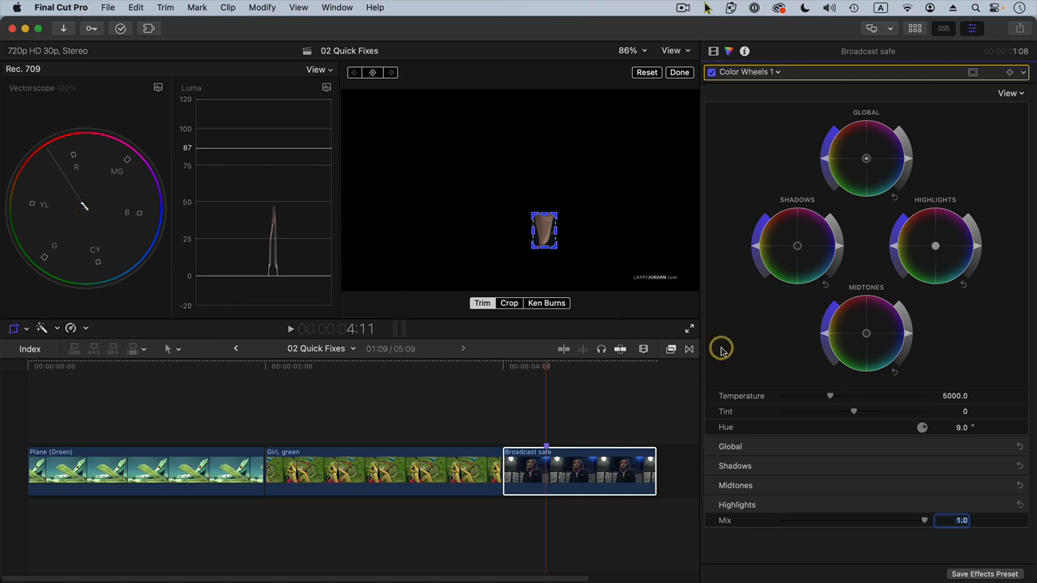
pyautogui.click(959, 428)
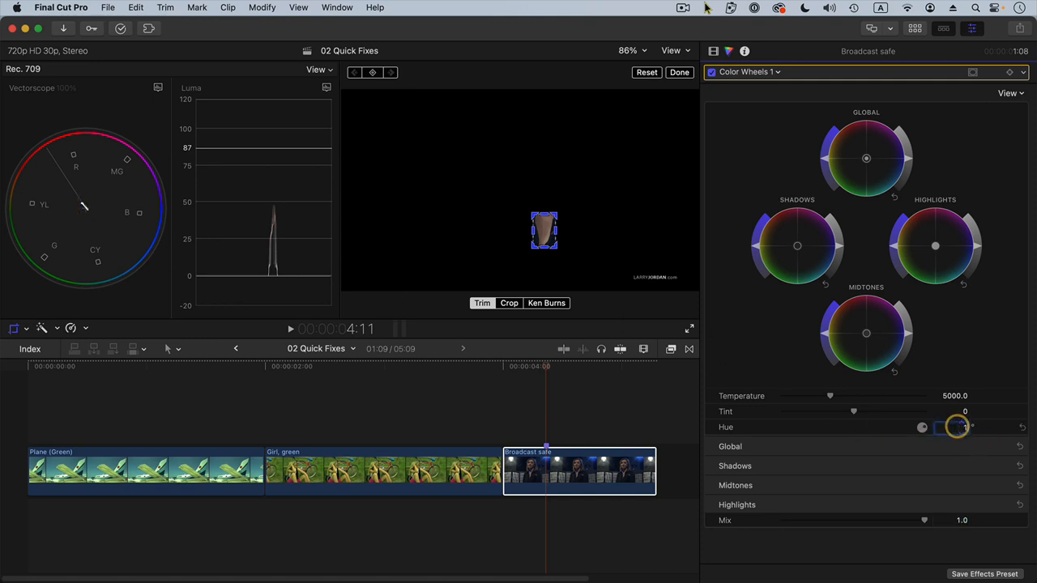
pyautogui.write('10')
pyautogui.press('Tab')
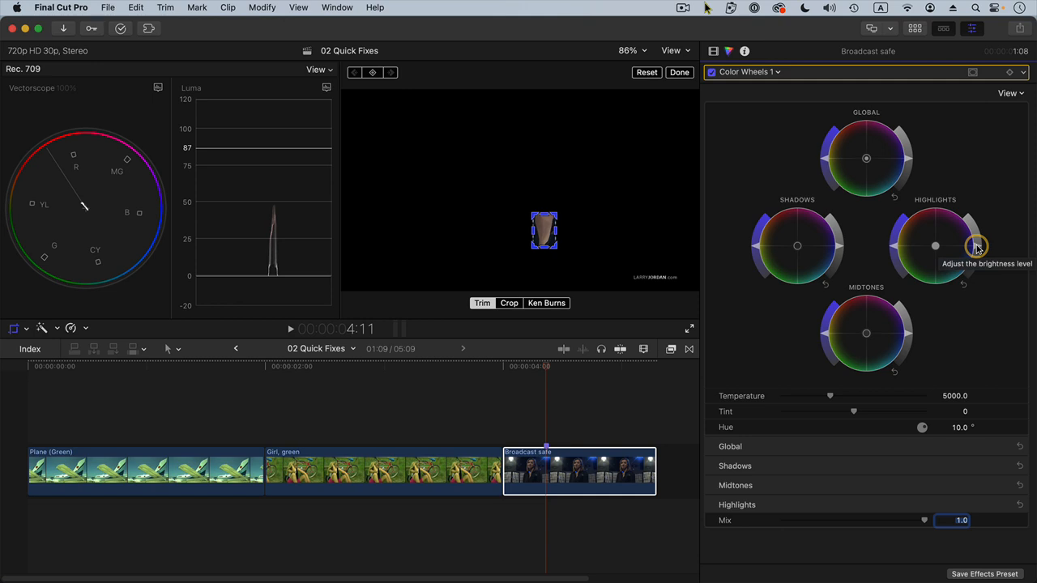
# - Raise the brightness of the highlights and the saturation of the midtones on the trimmed skin patch
pyautogui.moveTo(976, 246); pyautogui.dragTo(984, 208)
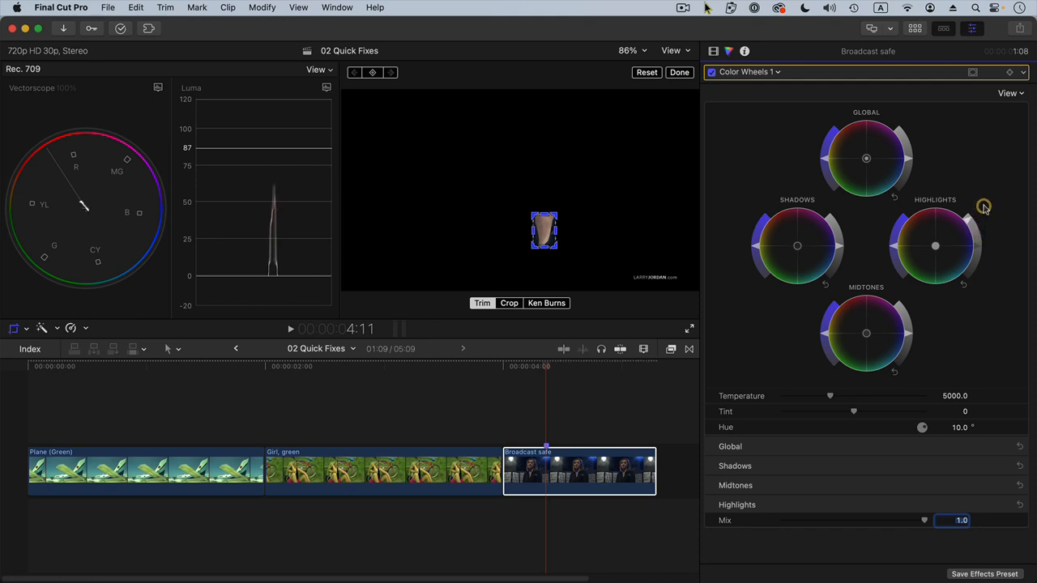
pyautogui.click(985, 207)
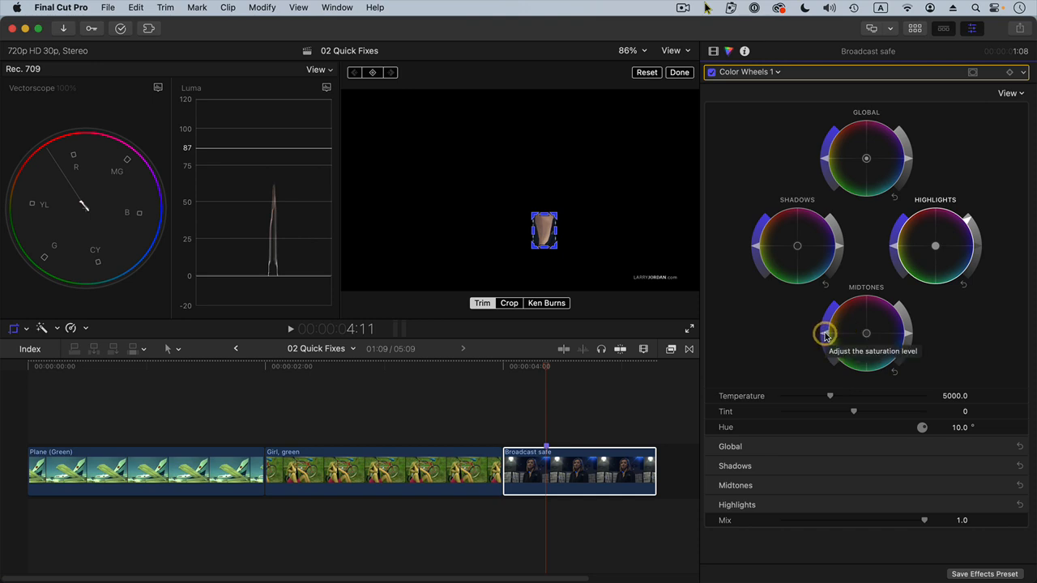
pyautogui.moveTo(824, 337); pyautogui.dragTo(828, 319)
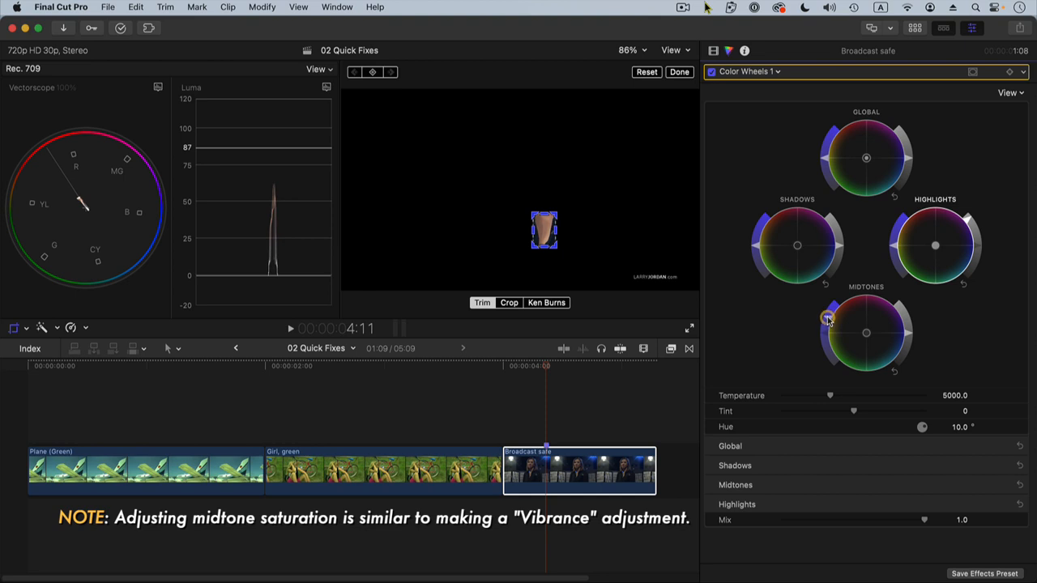
# - Reset the trim to the full frame and fine-tune brightness, slightly raising the midtones and lowering the shadows and highlights
pyautogui.click(647, 72)
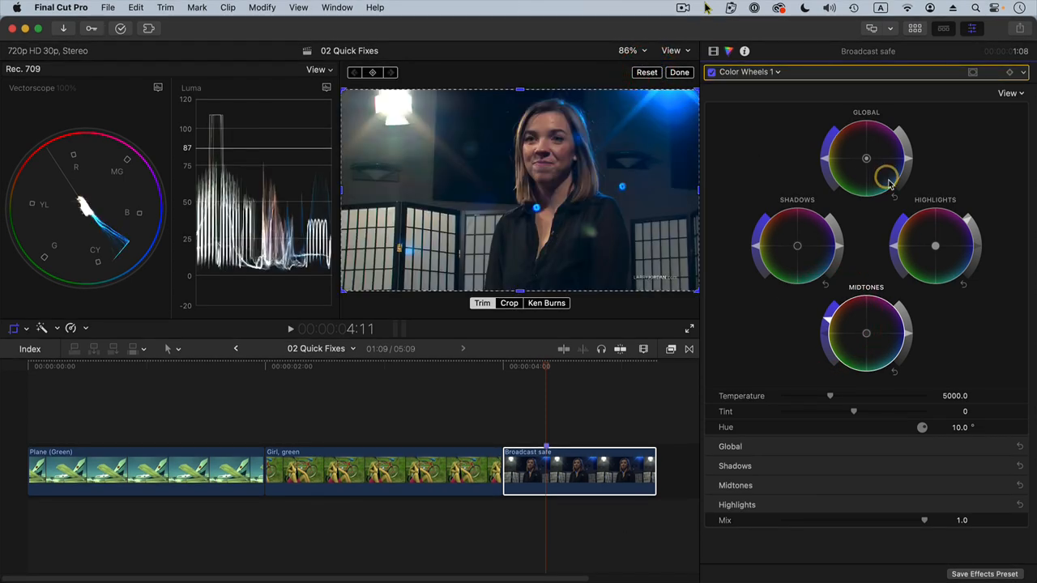
pyautogui.moveTo(969, 219); pyautogui.dragTo(971, 222)
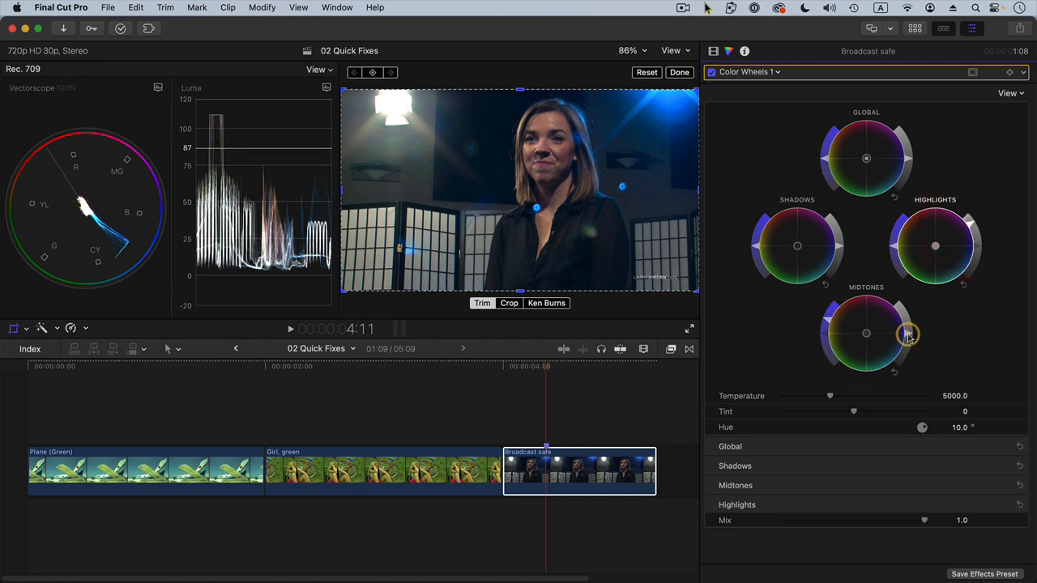
pyautogui.moveTo(905, 331); pyautogui.dragTo(909, 332)
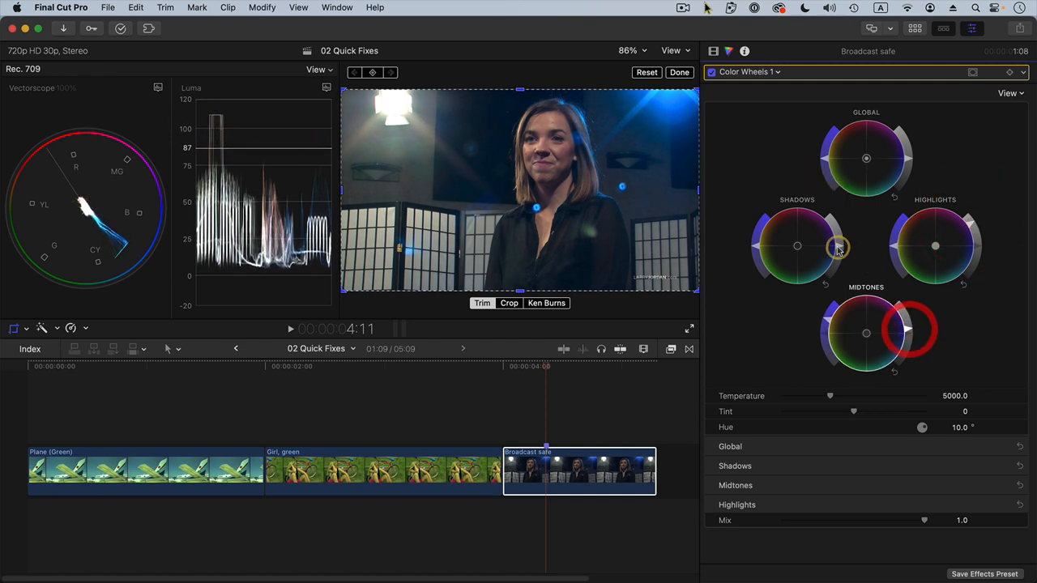
pyautogui.moveTo(839, 246); pyautogui.dragTo(839, 248)
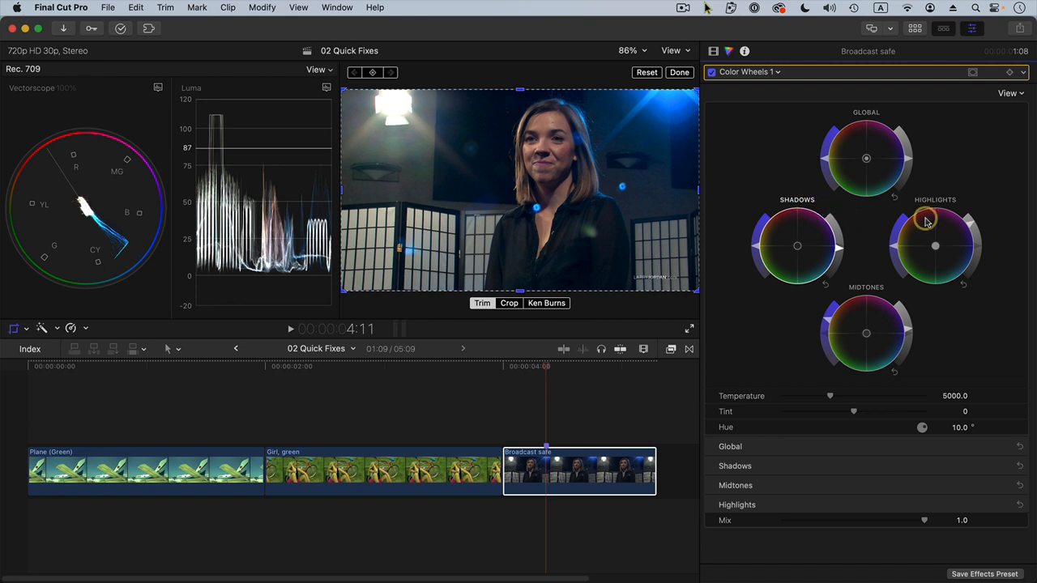
pyautogui.moveTo(970, 225)
pyautogui.mouseDown()
pyautogui.moveTo(976, 249)
pyautogui.moveTo(976, 227)
pyautogui.mouseUp()
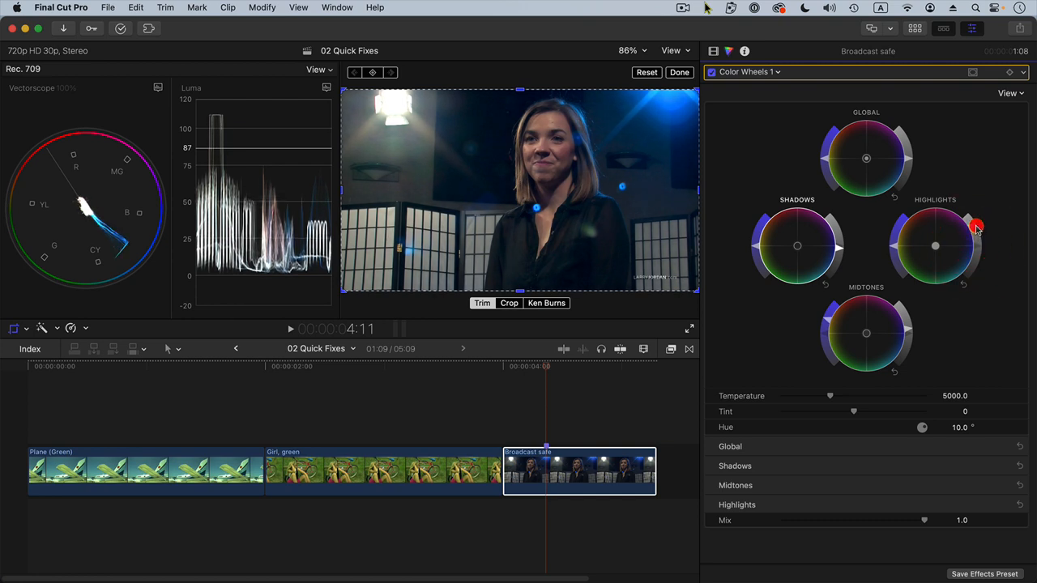
# - Toggle the Color Wheels 1 correction off and on to compare the Broadcast safe clip before and after
pyautogui.click(711, 72)
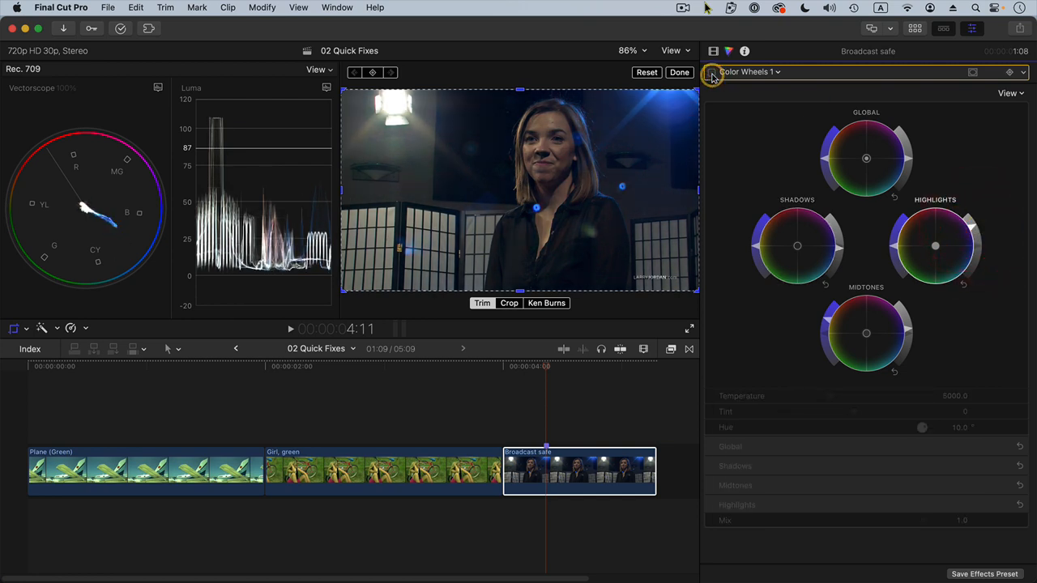
pyautogui.click(711, 73)
pyautogui.click(711, 73)
pyautogui.click(712, 73)
pyautogui.click(712, 72)
pyautogui.click(712, 73)
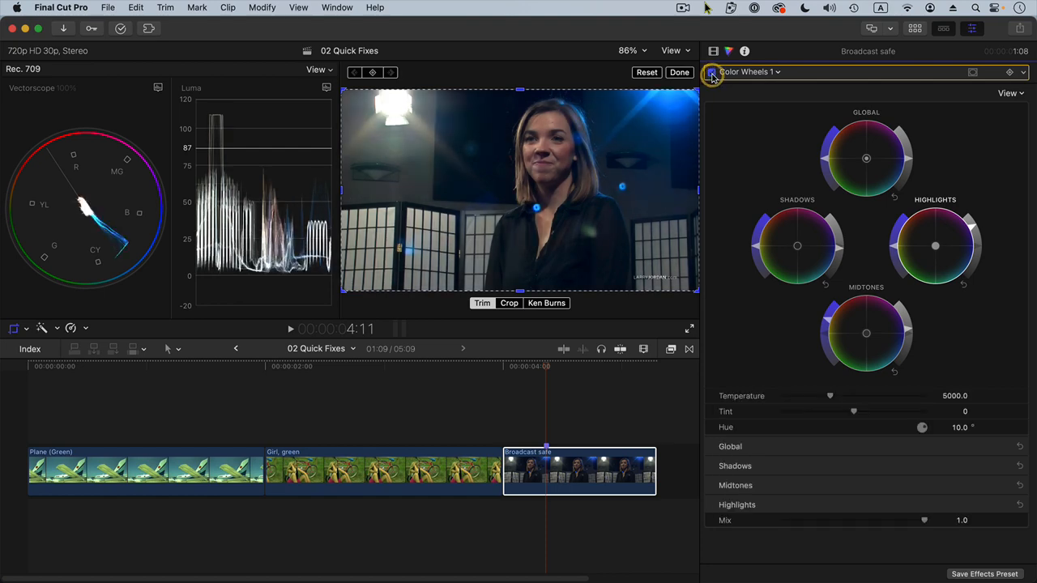
pyautogui.click(712, 72)
pyautogui.click(712, 73)
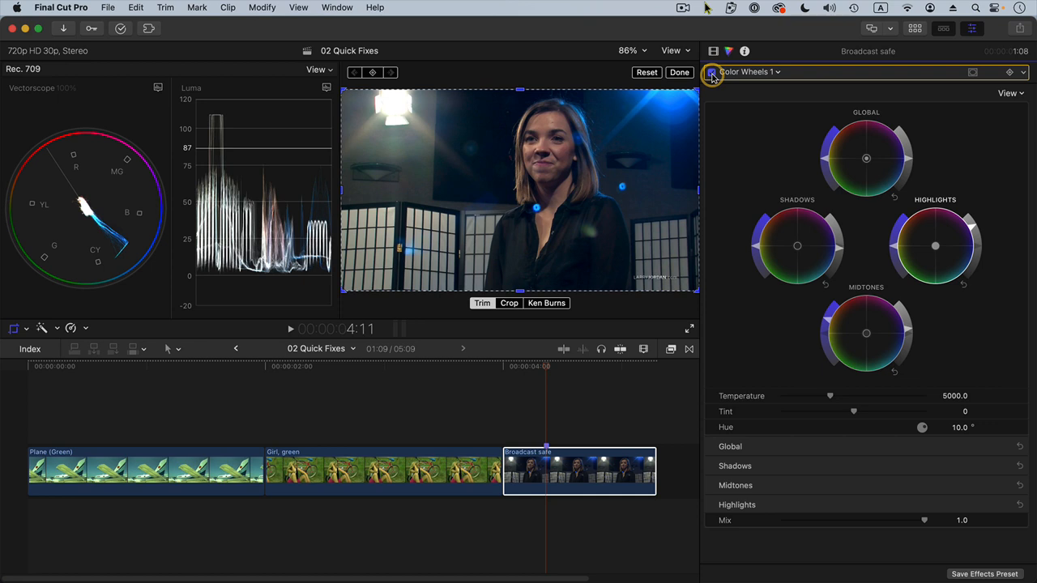